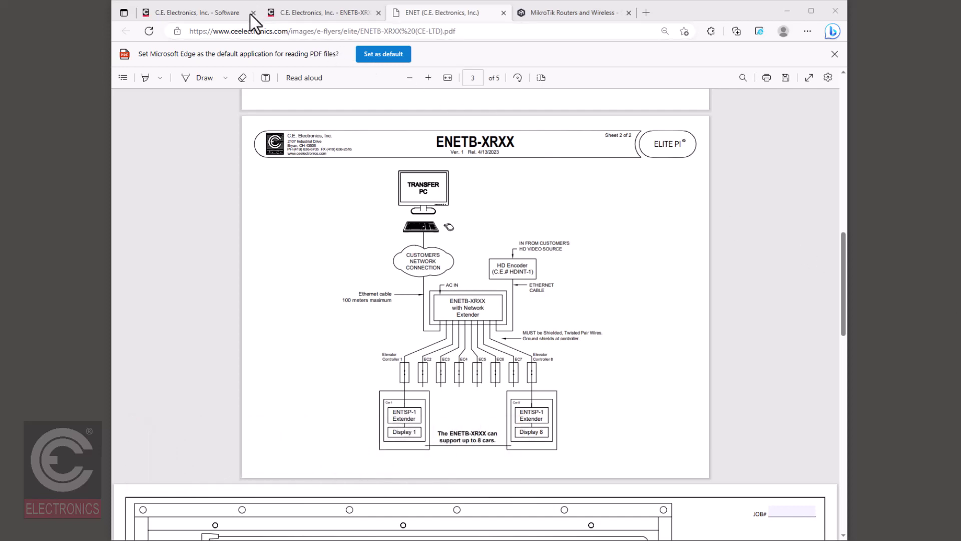
Go to the Elite PI Transfer software page and scroll down to its 2.4.9 download link.
left_click(226, 13)
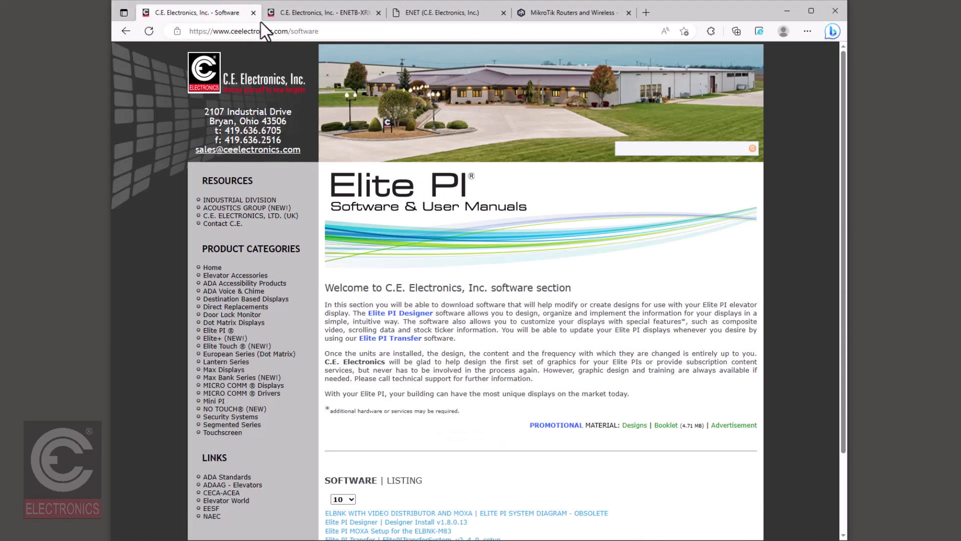
scroll(625, 254, "down", 2)
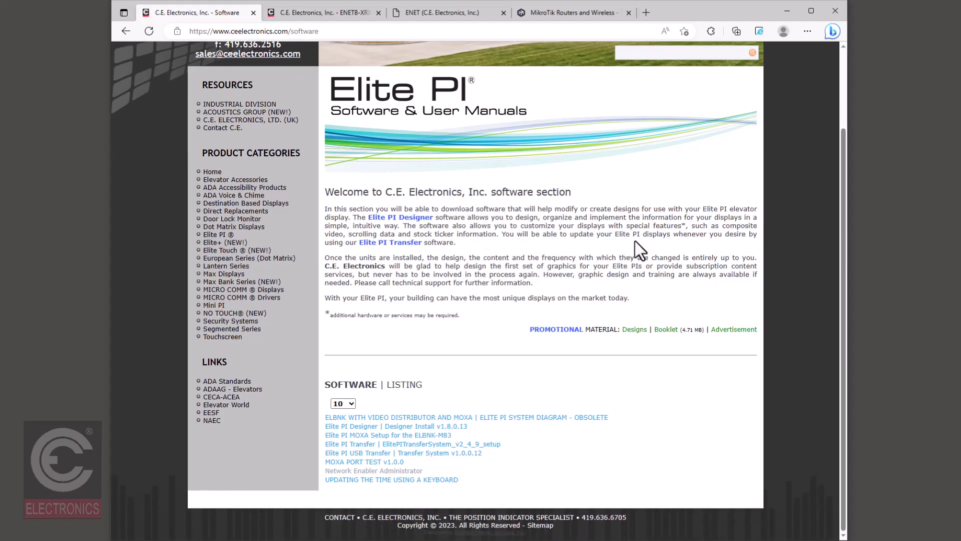
left_click(379, 444)
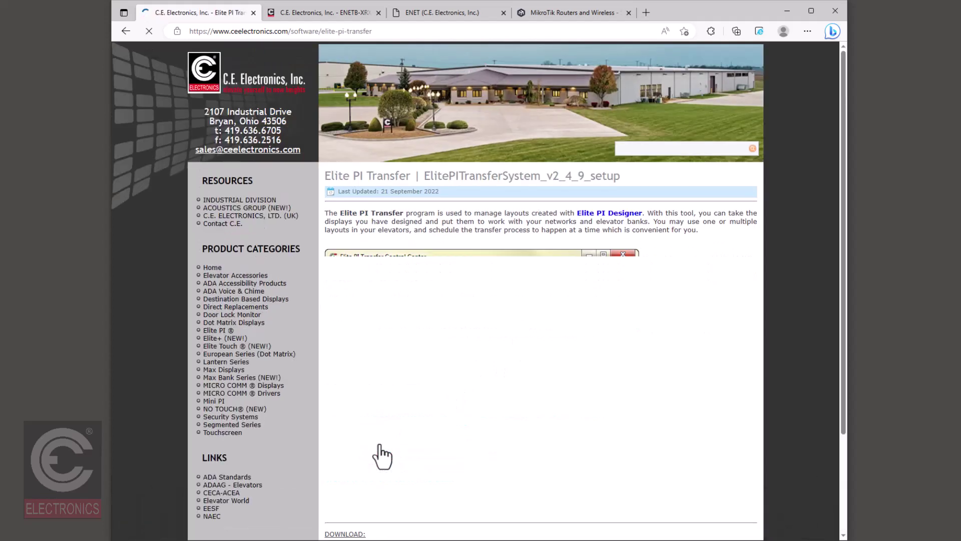
scroll(383, 456, "down", 3)
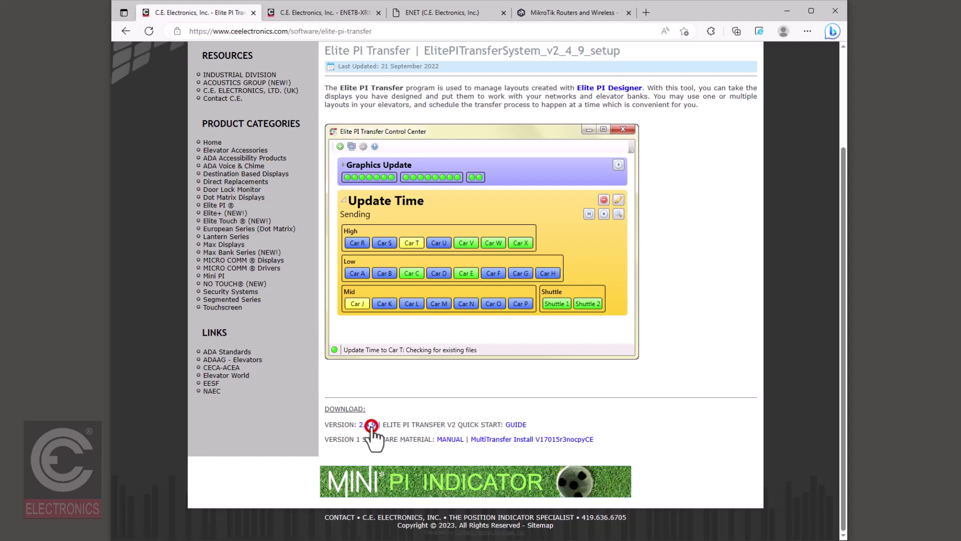
Download the Elite PI Transfer 2.4.9 installer and keep it despite Edge's warning.
left_click(371, 427)
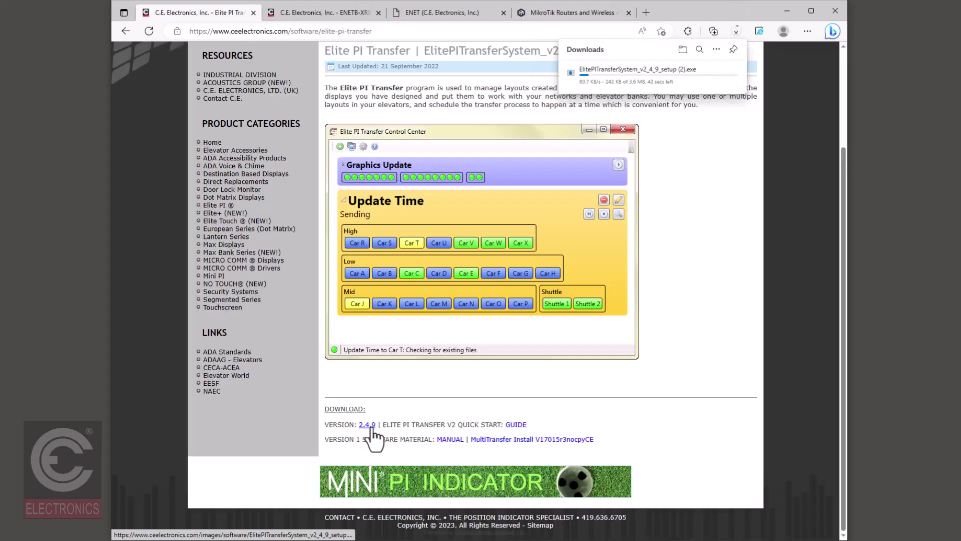
left_click(371, 427)
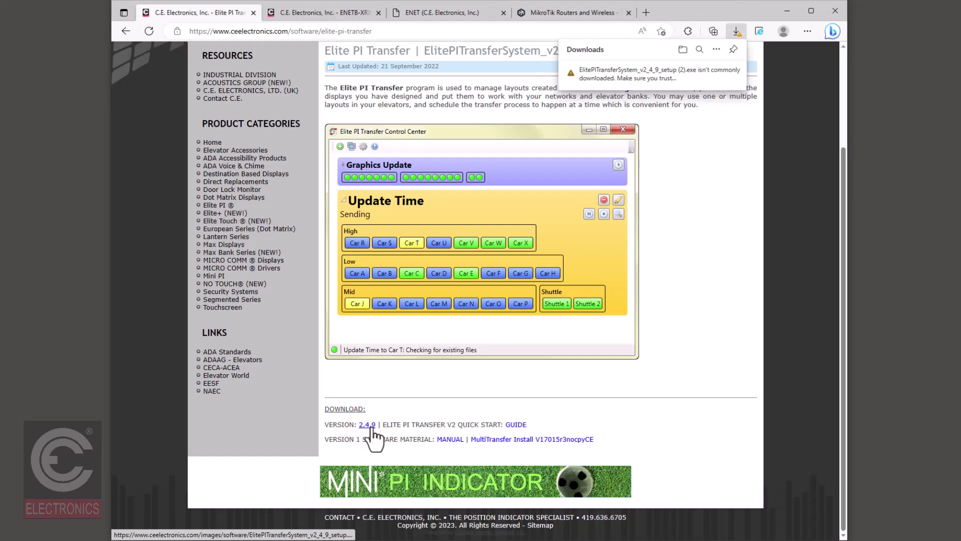
left_click(608, 74)
left_click(726, 73)
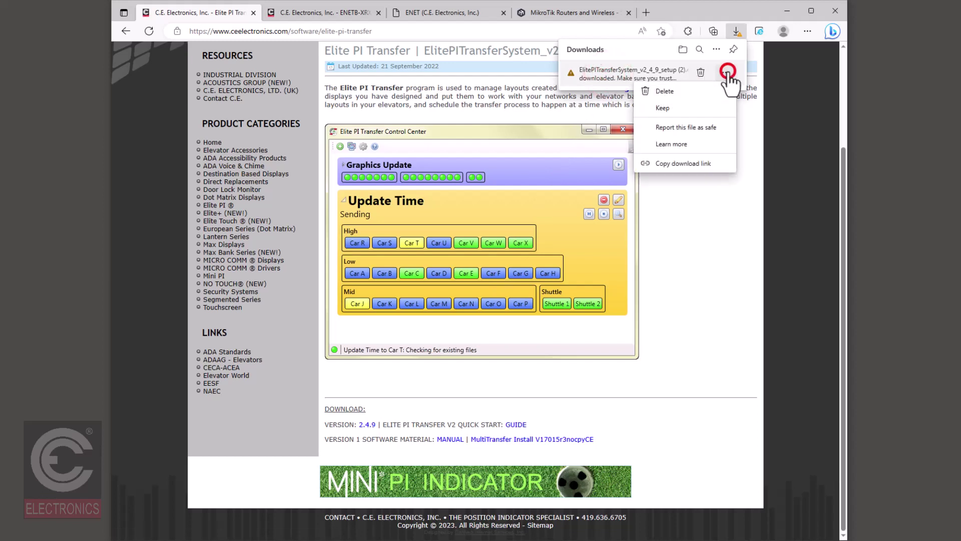
left_click(660, 108)
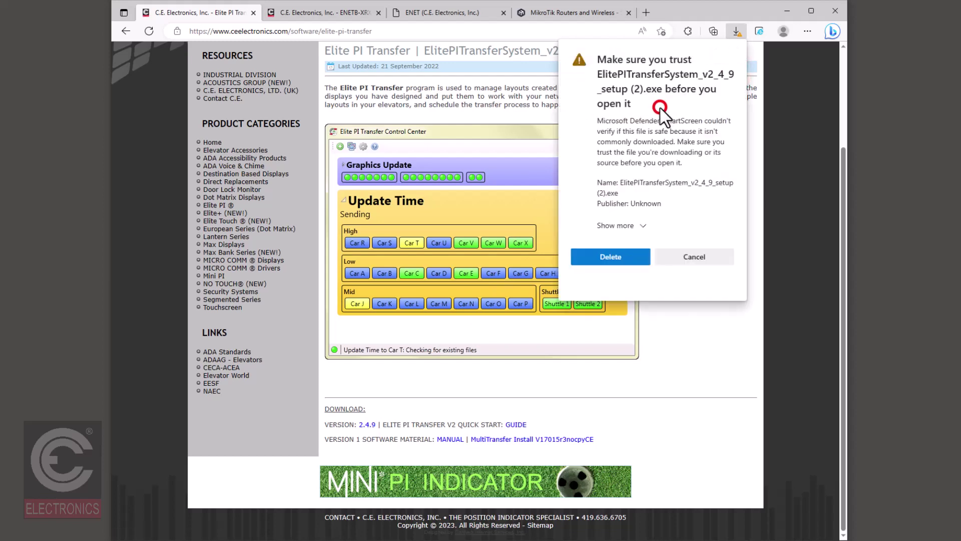
left_click(635, 226)
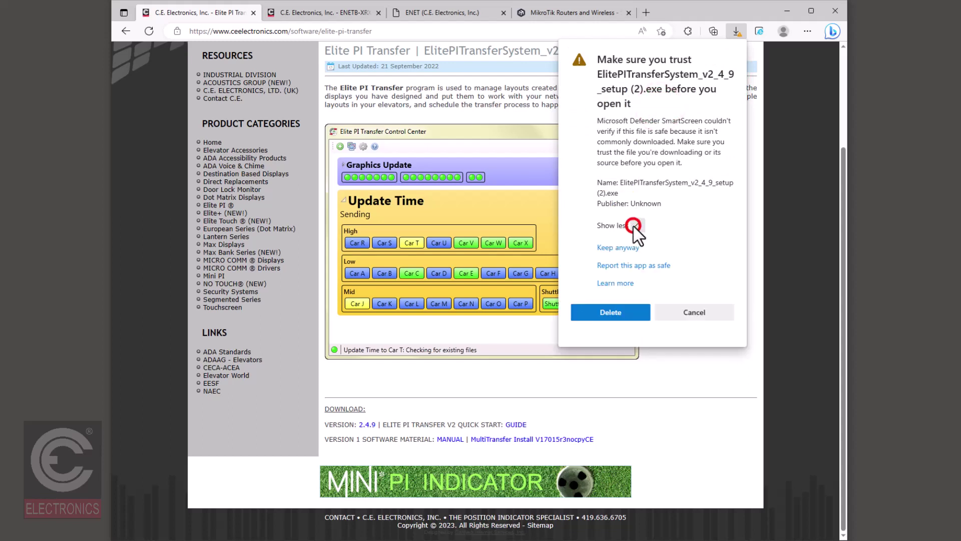
left_click(628, 249)
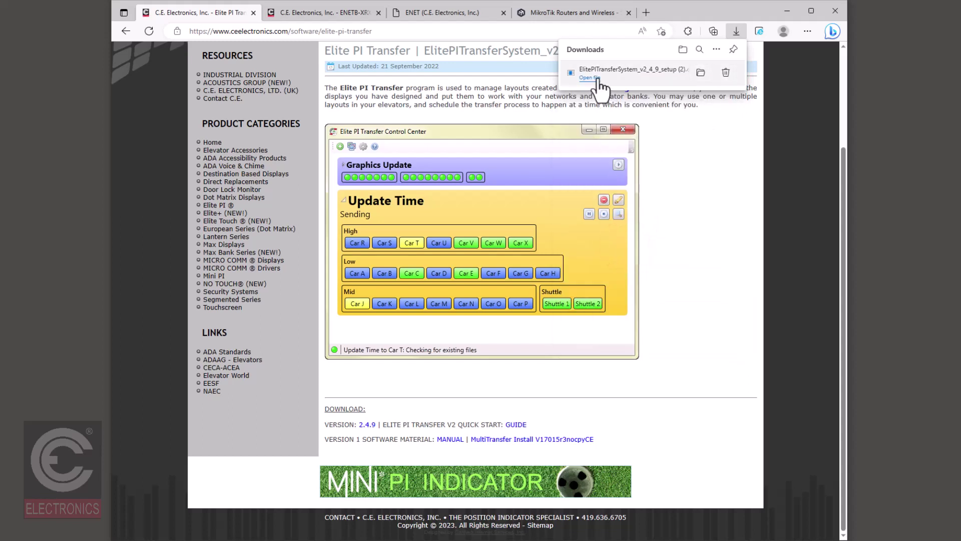
Launch the downloaded setup file, choosing Run anyway past SmartScreen.
left_click(596, 76)
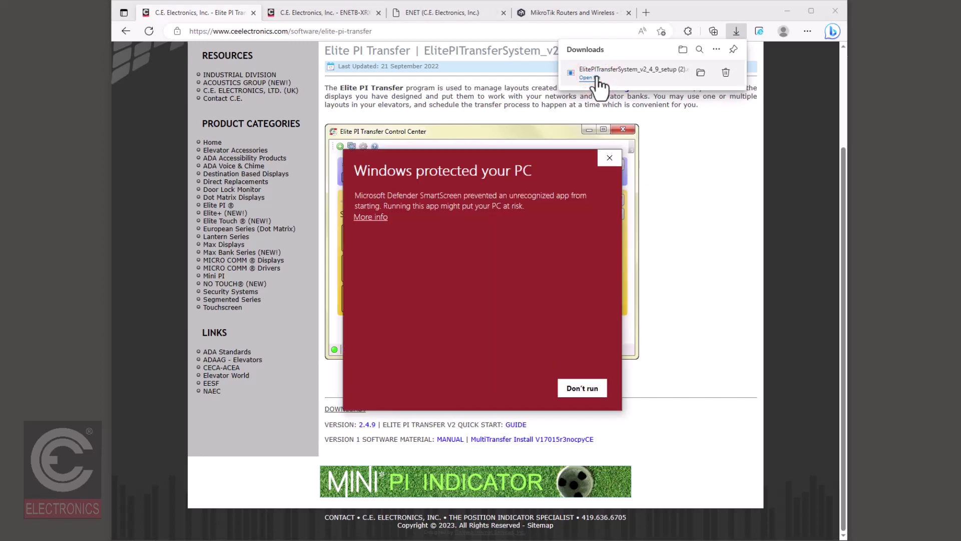
left_click(384, 218)
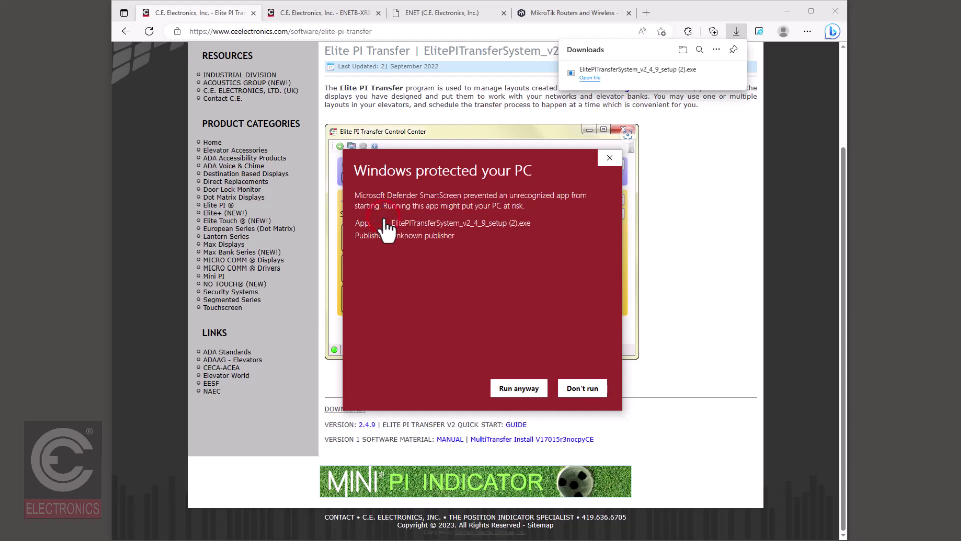
left_click(521, 390)
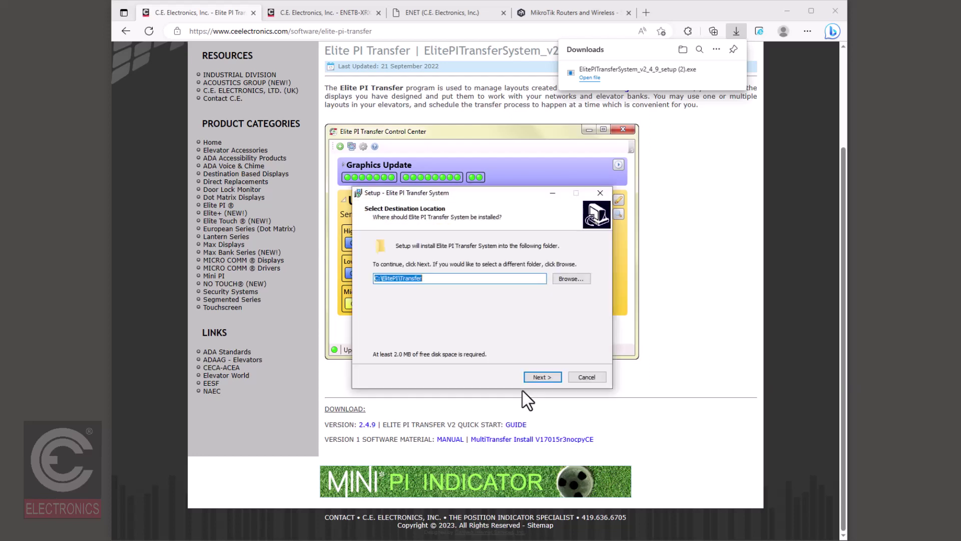
Install Elite PI Transfer with the default folder, components and desktop shortcut, launching the client afterward.
left_click(550, 378)
left_click(551, 377)
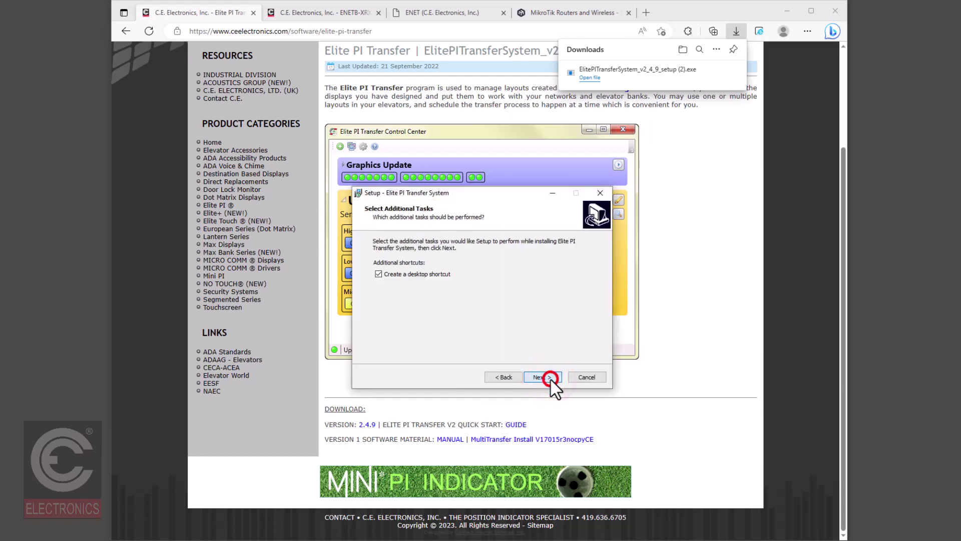
left_click(551, 378)
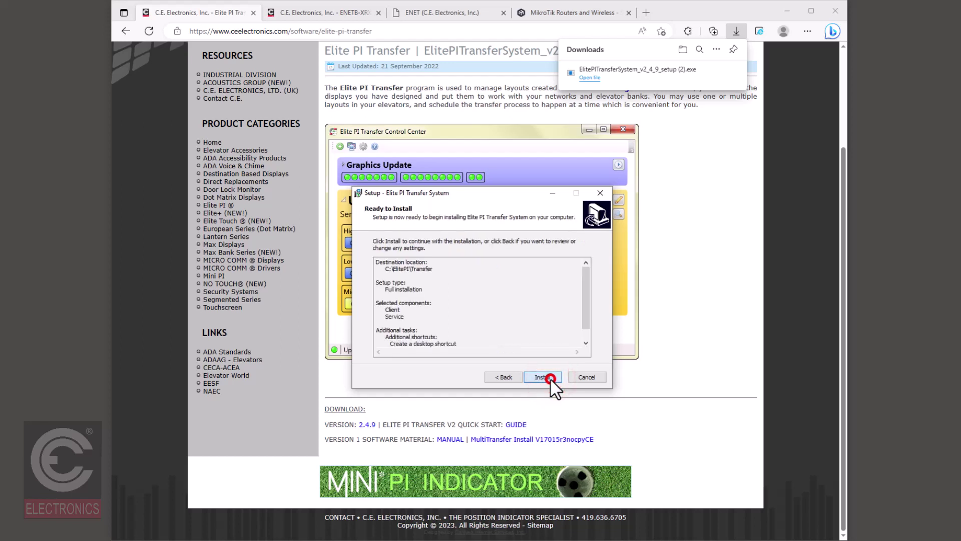
left_click(550, 379)
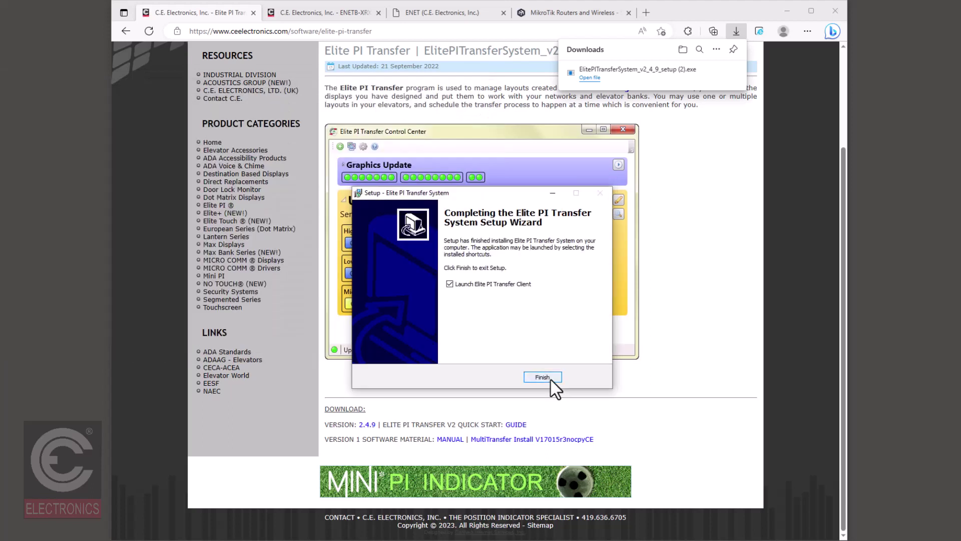
left_click(542, 378)
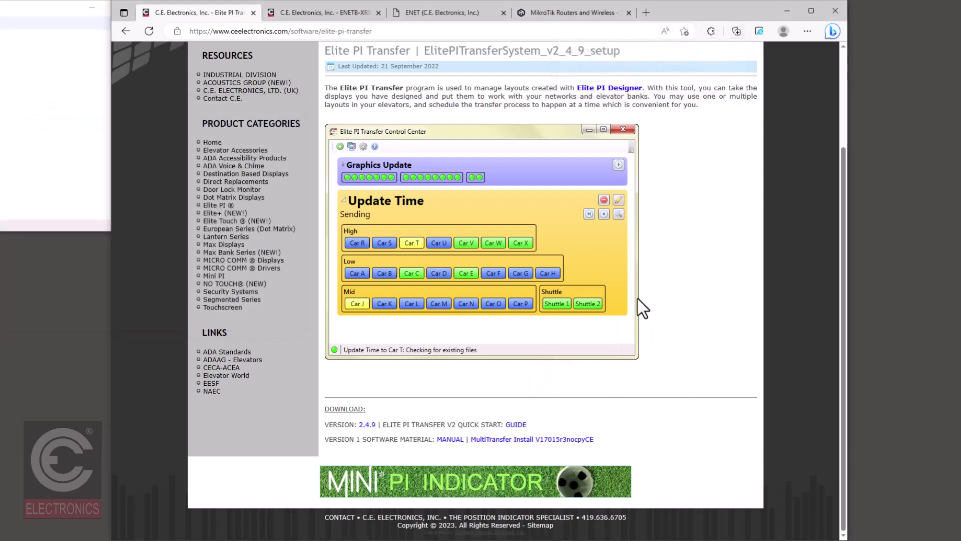
Download WinBox 3.37 (64-bit) from the MikroTik page and run it.
left_click(580, 14)
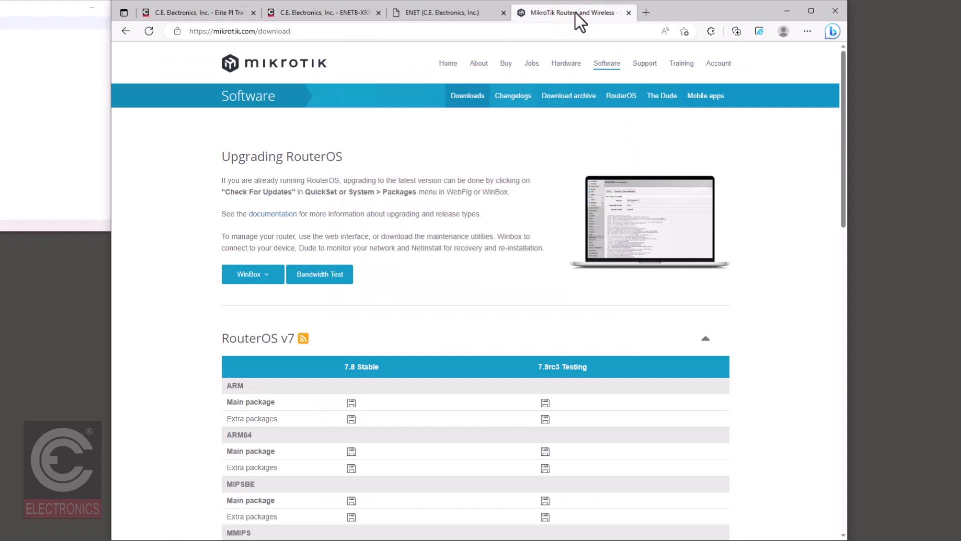
left_click(262, 271)
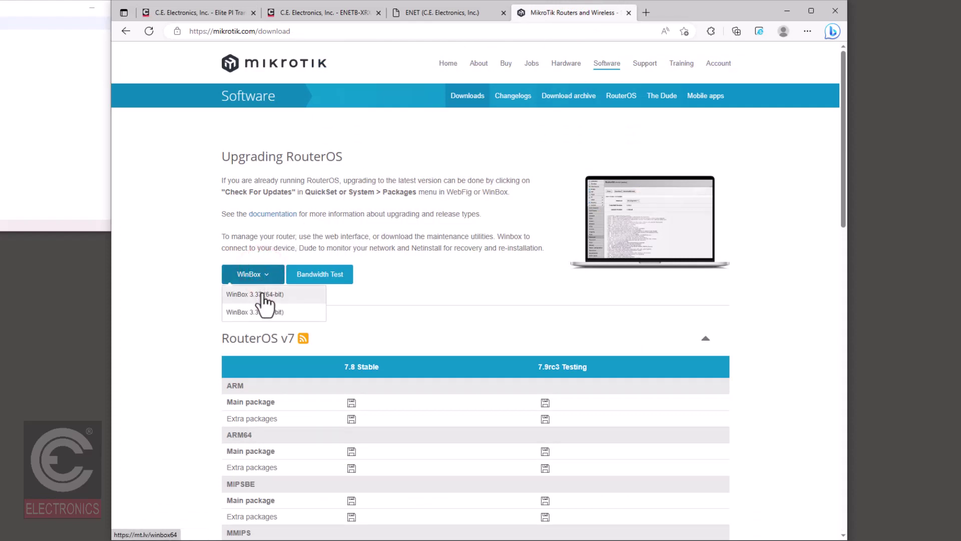
left_click(261, 293)
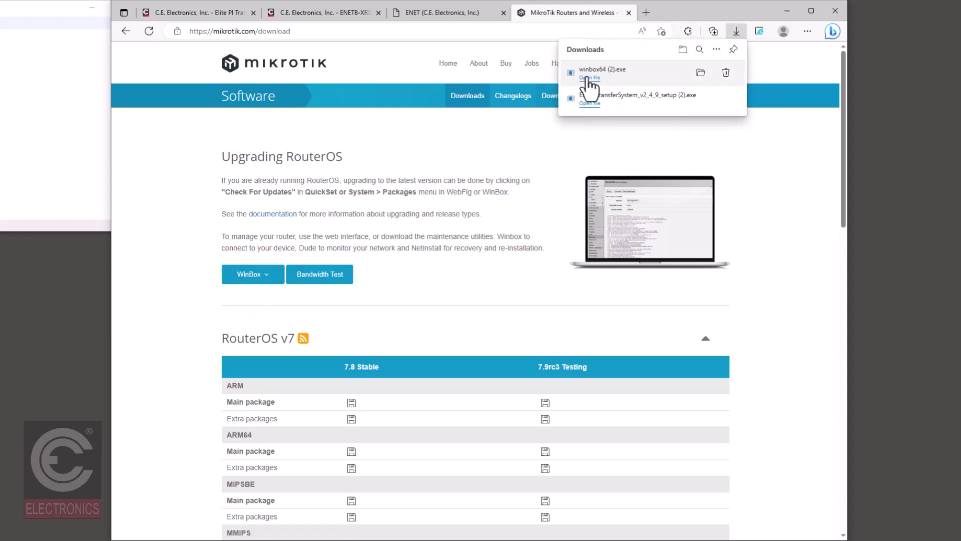
left_click(588, 78)
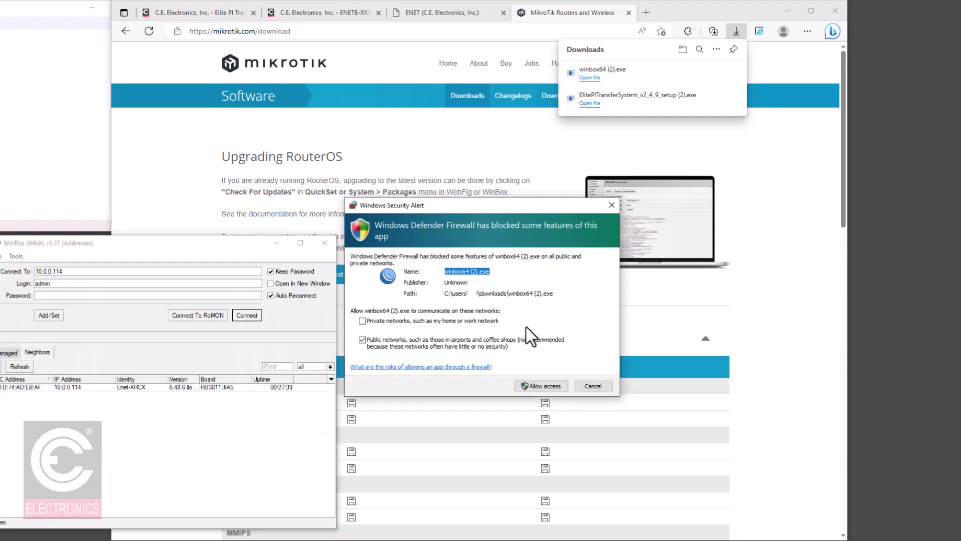
Allow WinBox network access through the firewall and move its window fully on screen.
left_click(541, 382)
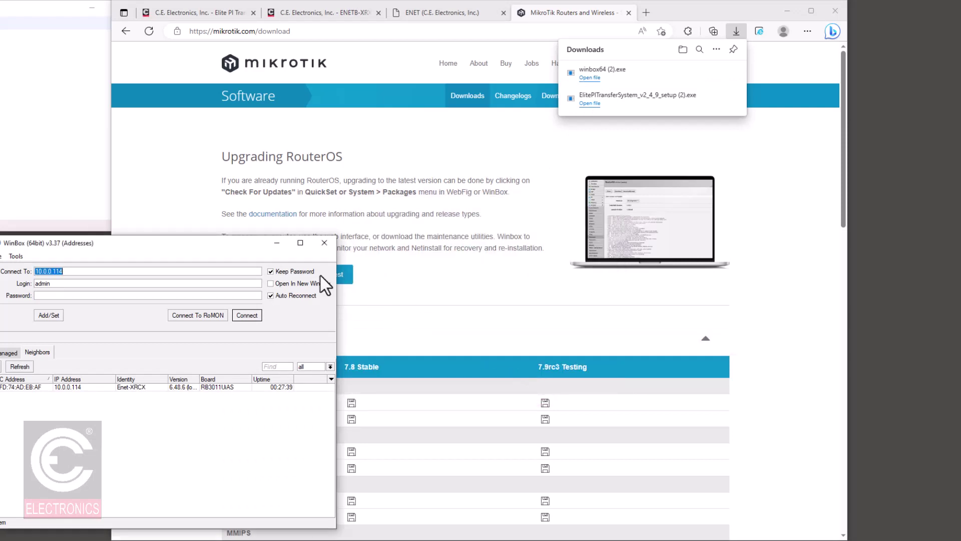
left_click_drag(224, 246, 533, 251)
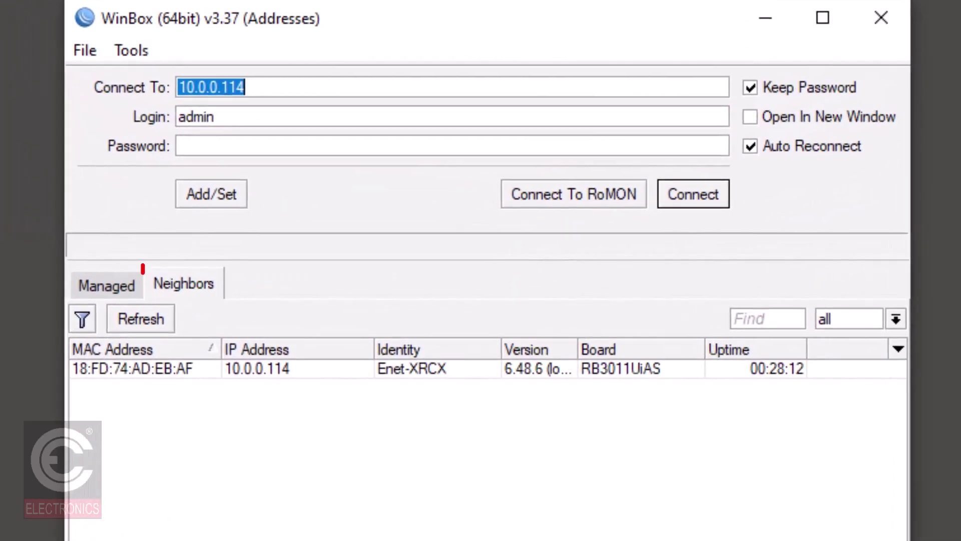
Show WinBox's Neighbors list to confirm the router at 10.0.0.114.
left_click(186, 283)
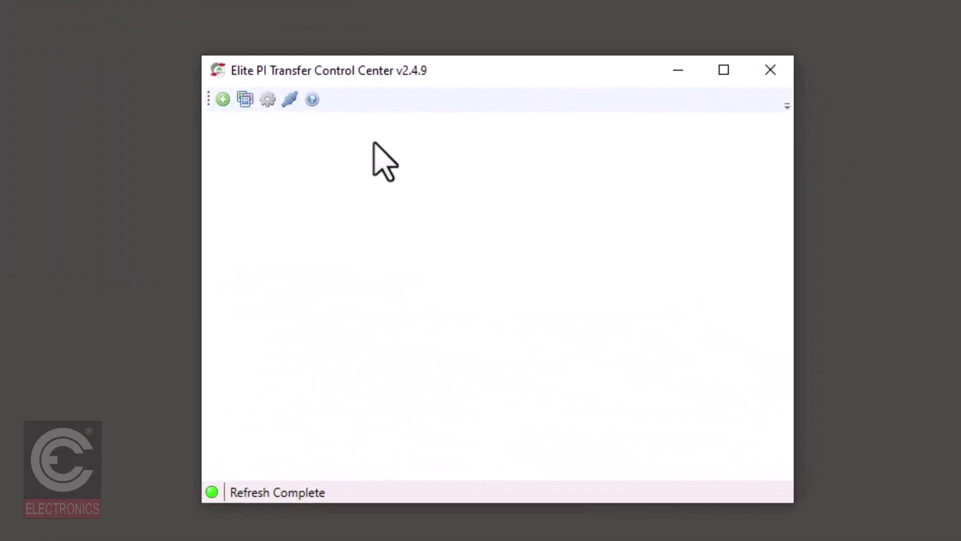
Open Edit Displays, go to the Ethernet networks editor, and add a new network row.
left_click(246, 99)
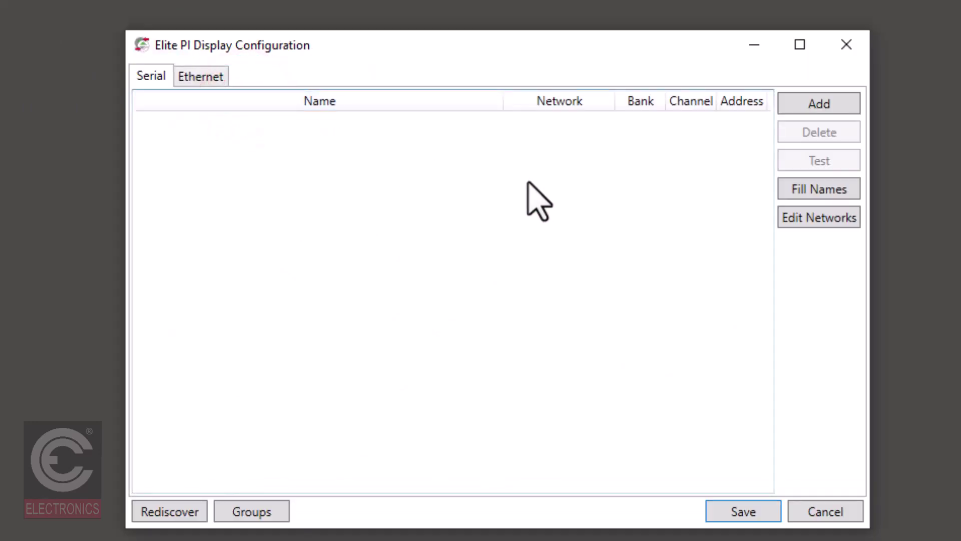
left_click(208, 75)
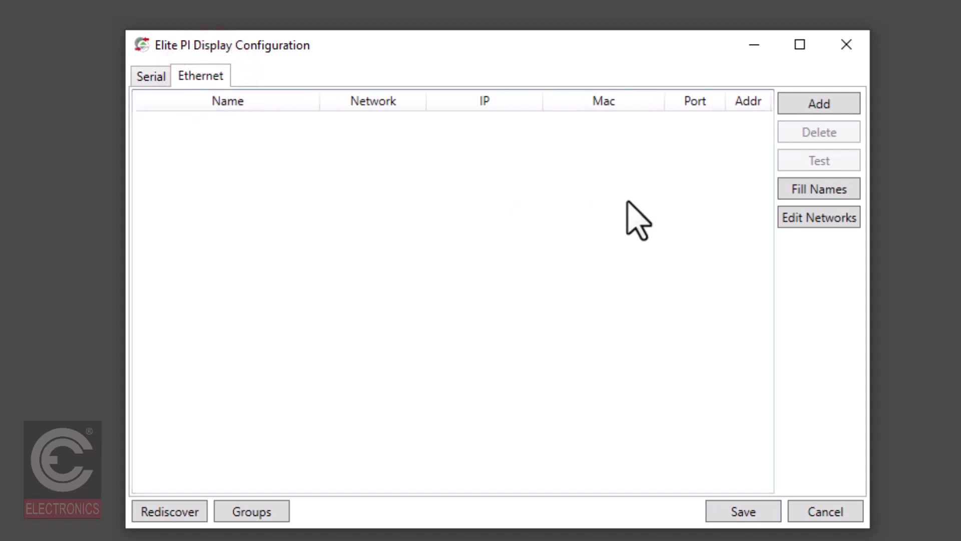
left_click(817, 221)
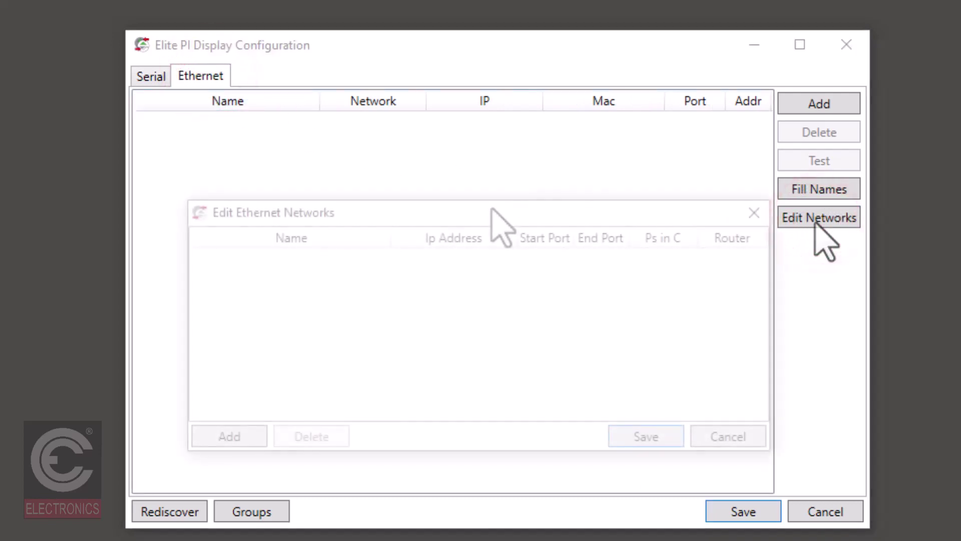
left_click(230, 434)
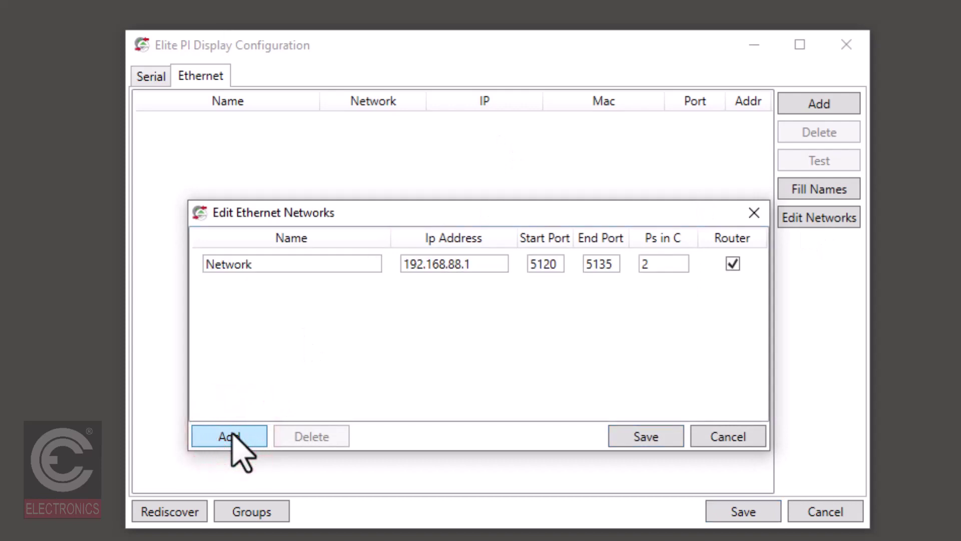
Name the new network 'Elevator Bark A' with IP 10.0.0.114 and save it.
left_click(271, 263)
type("Elevator ")
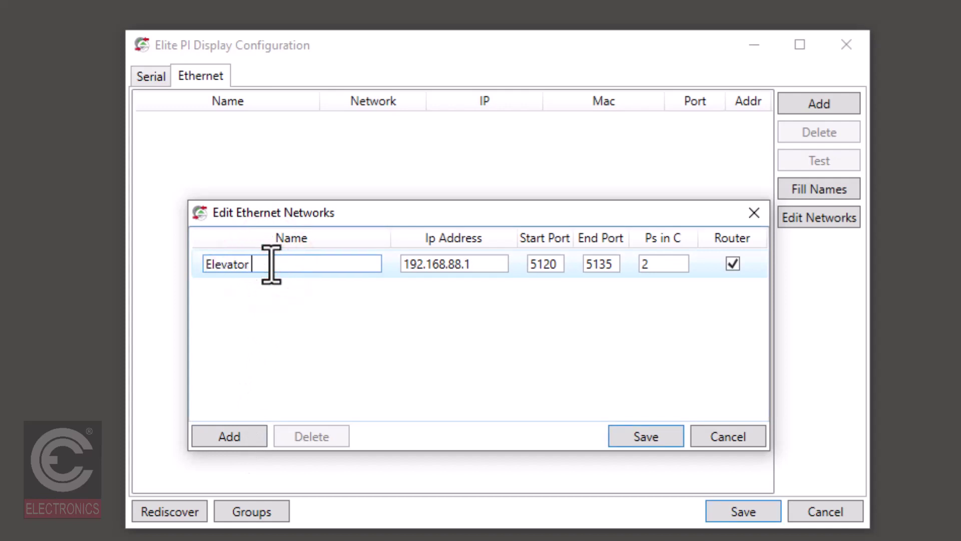
type("Bark A")
left_click(453, 265)
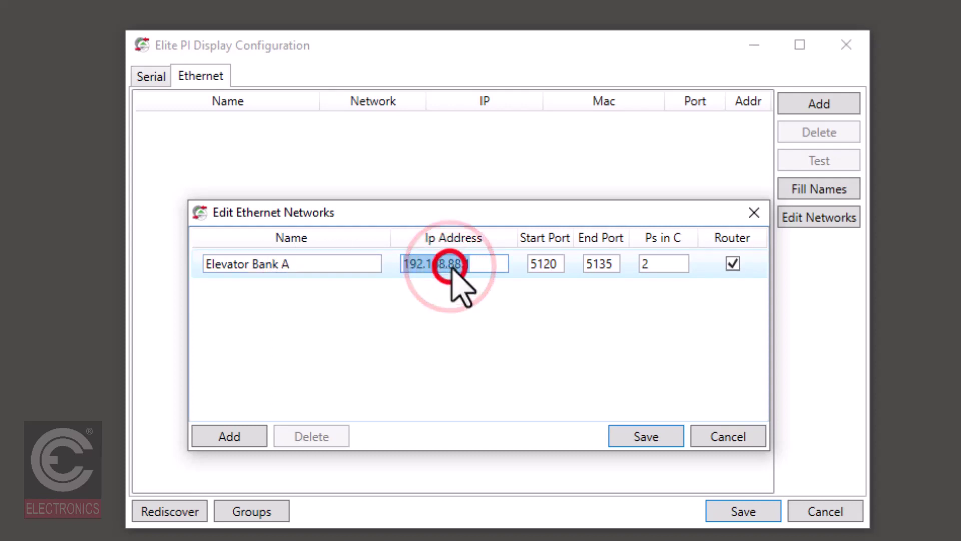
type("10.0.")
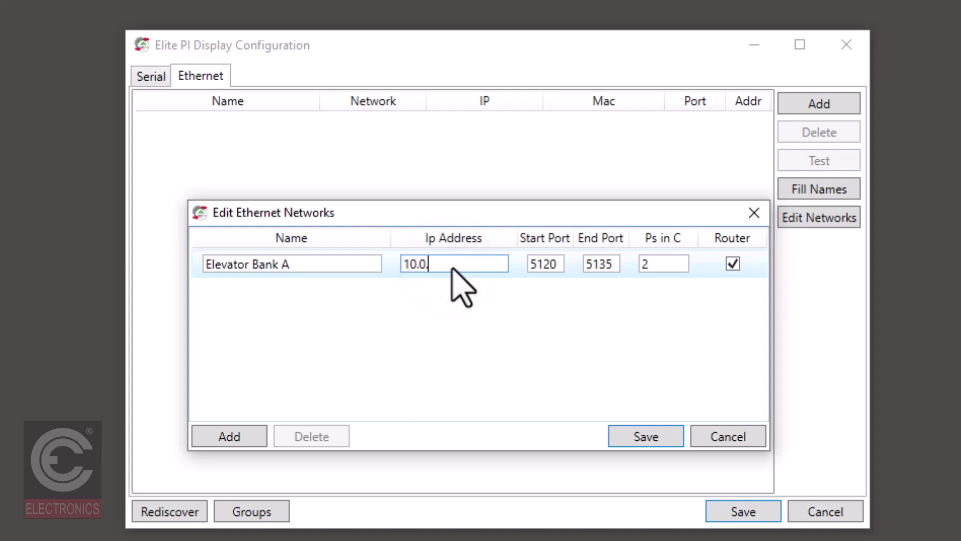
type("0.114")
left_click(635, 438)
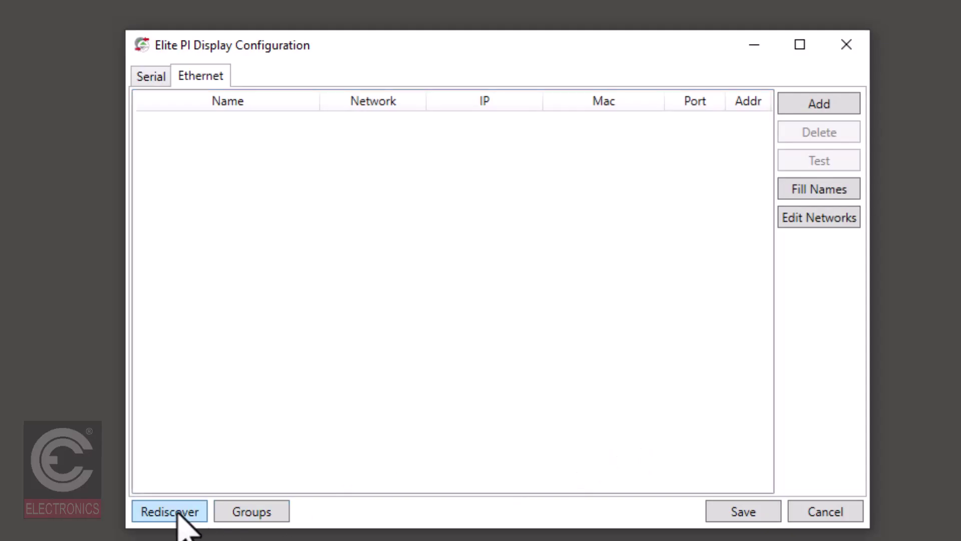
Rediscover displays with Elevator Bank A selected as the discovery network.
left_click(177, 512)
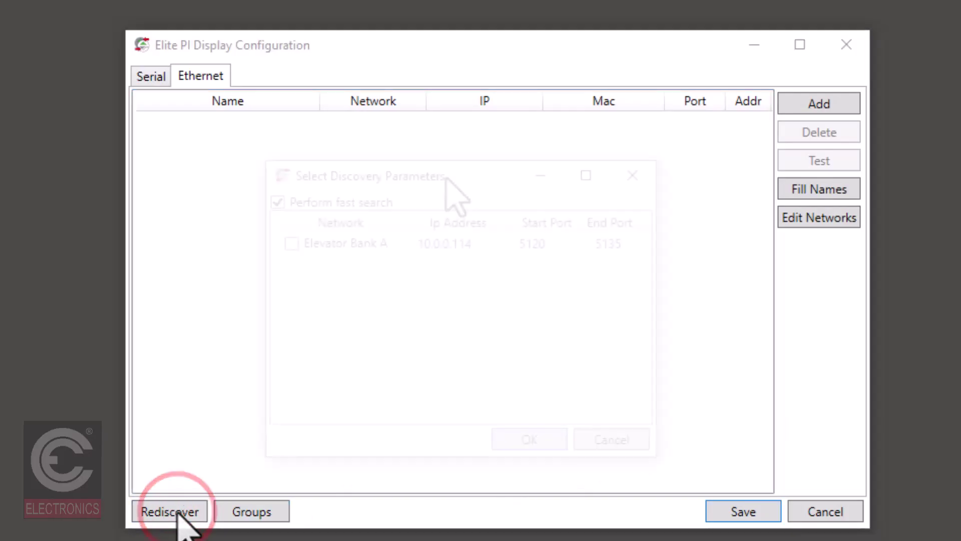
left_click(292, 243)
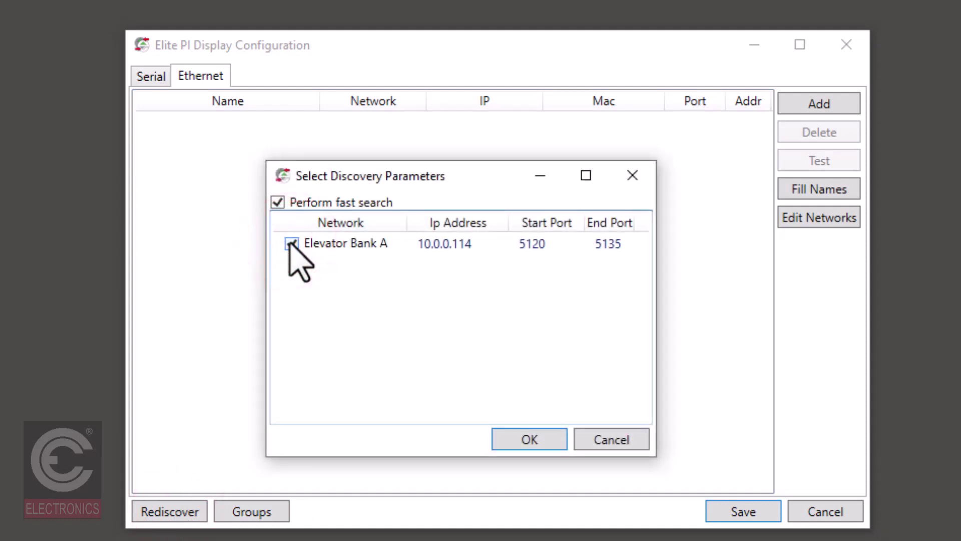
left_click(531, 438)
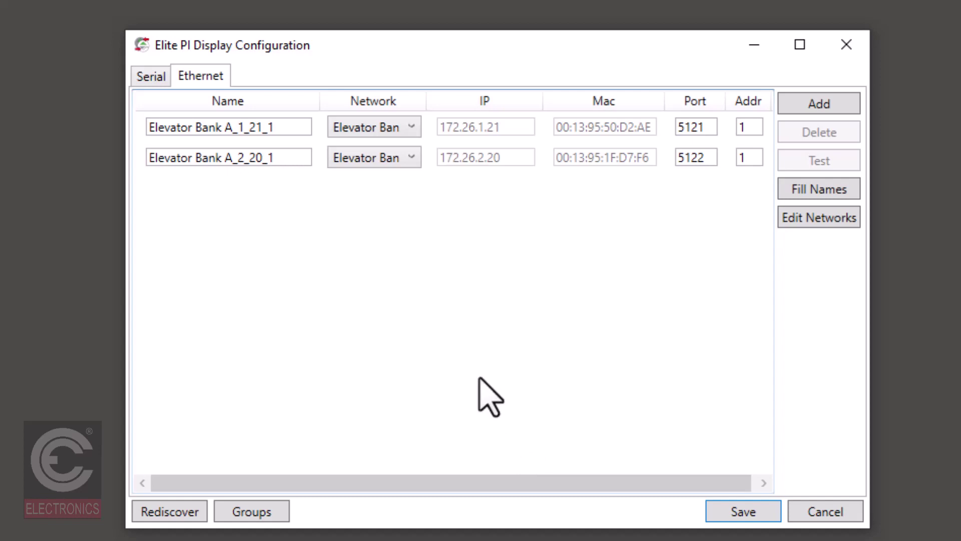
Rename the first discovered display to Car 1 and the second to Car 2.
left_click(262, 127)
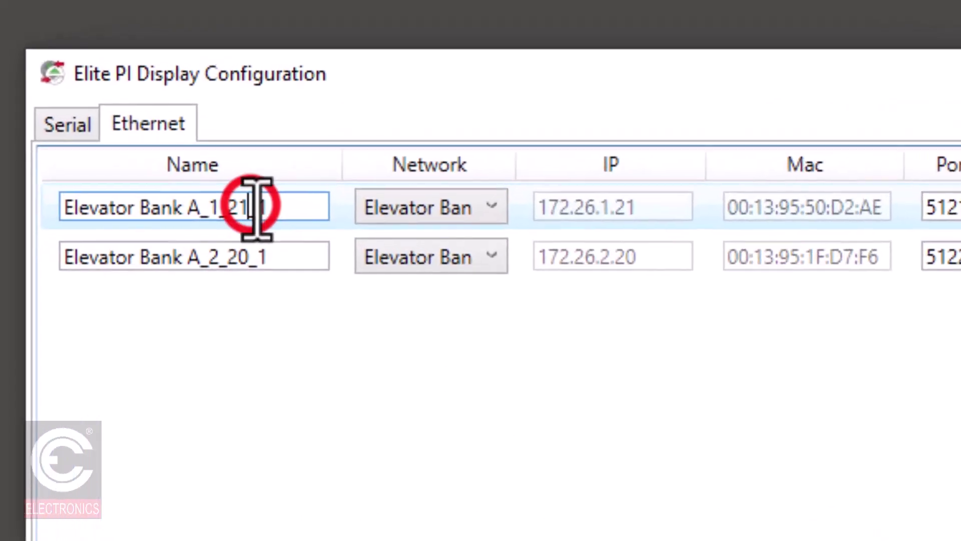
key("shift+Home")
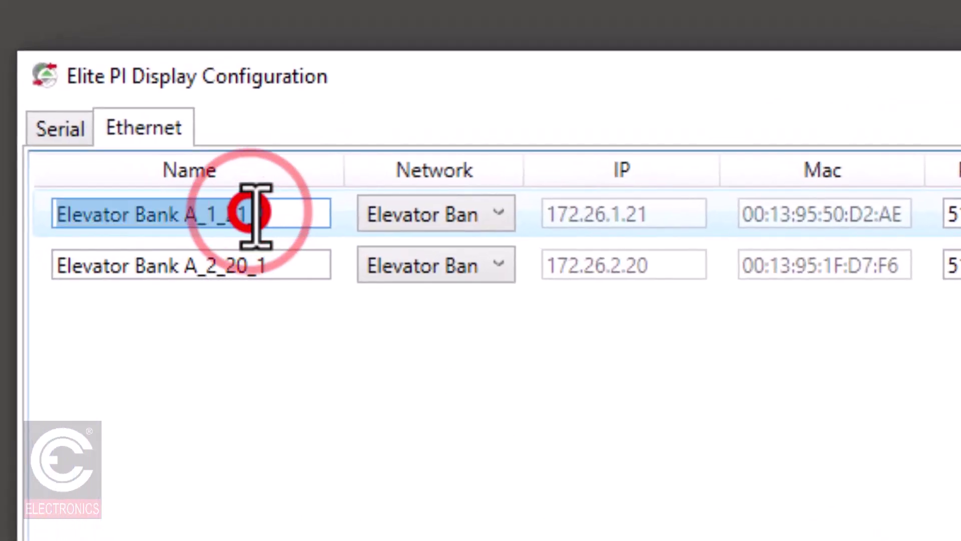
type("Car 1")
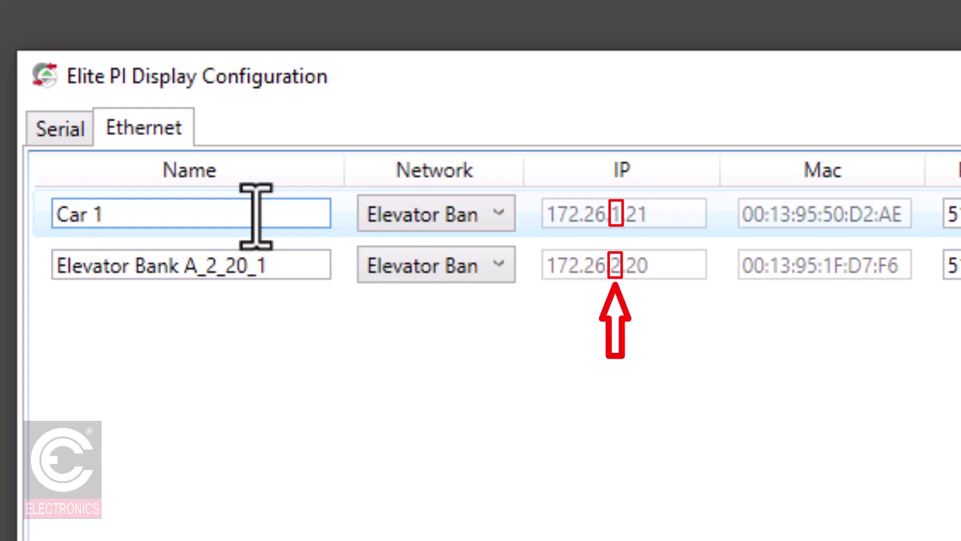
left_click(258, 265)
key("shift+Home")
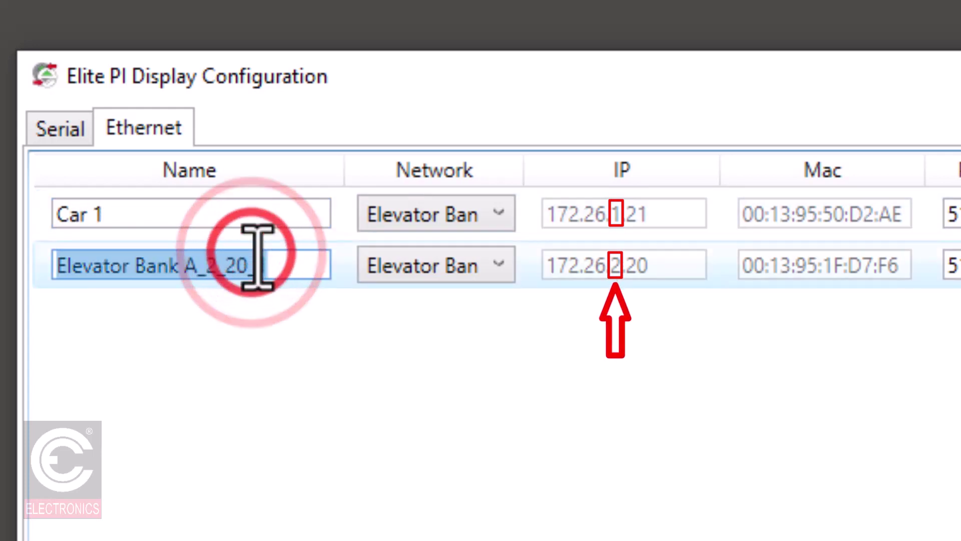
type("Car 2")
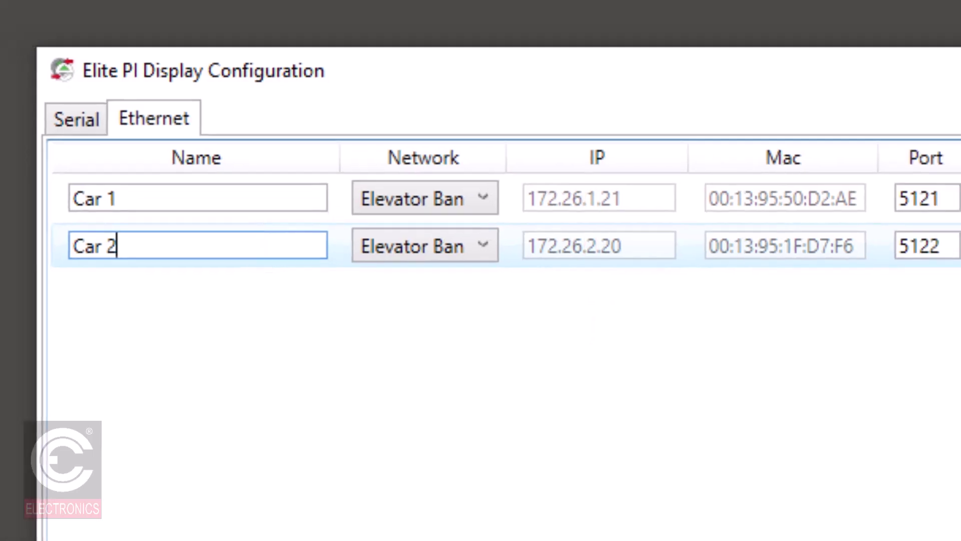
left_click(725, 509)
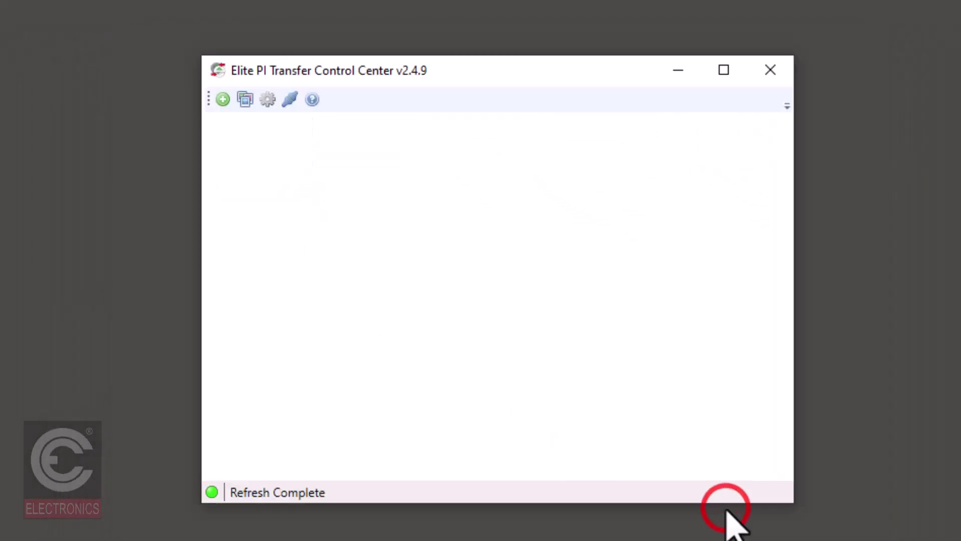